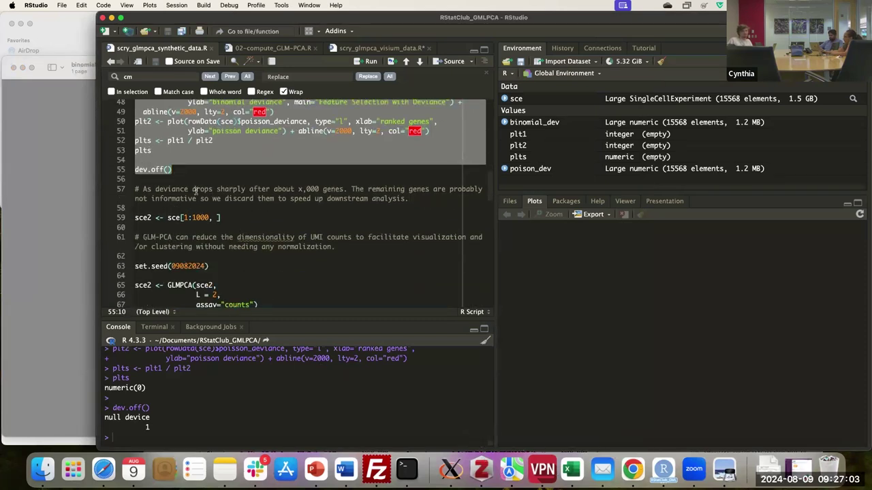
Run the line subsetting sce to rows 1:1000 as sce2, and the GLMPCA call on sce2 with L = 2 and the counts assay
click(134, 218)
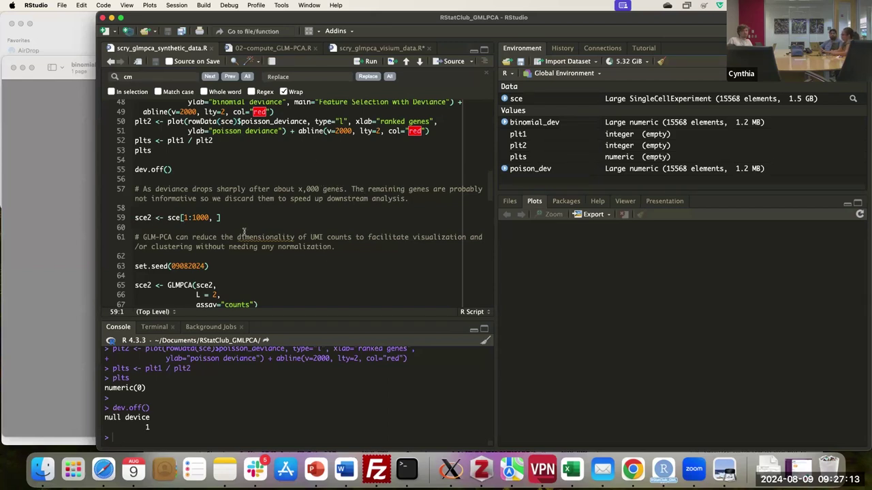
key(super+Return)
scroll(228, 232, down, 5)
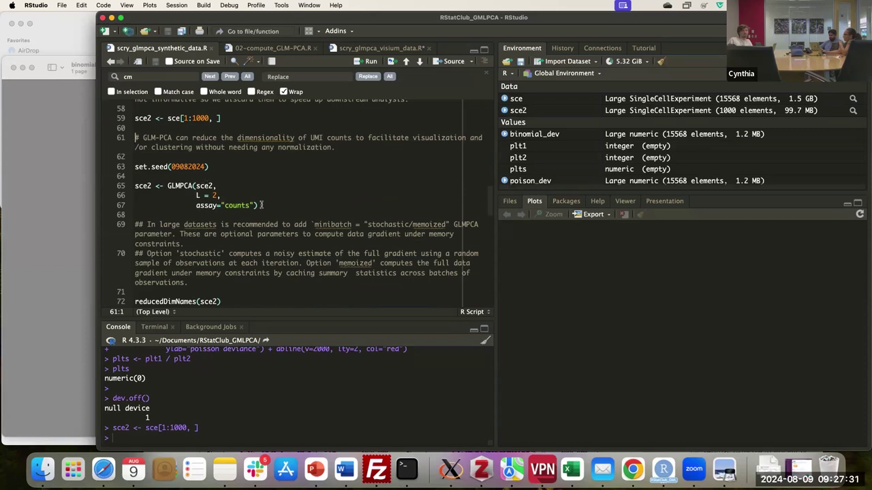
drag(259, 205, 136, 186)
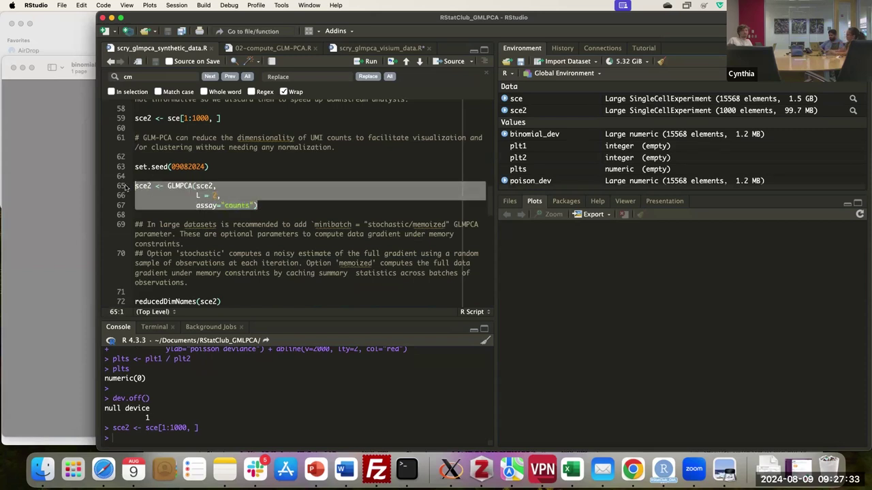
key(super+Return)
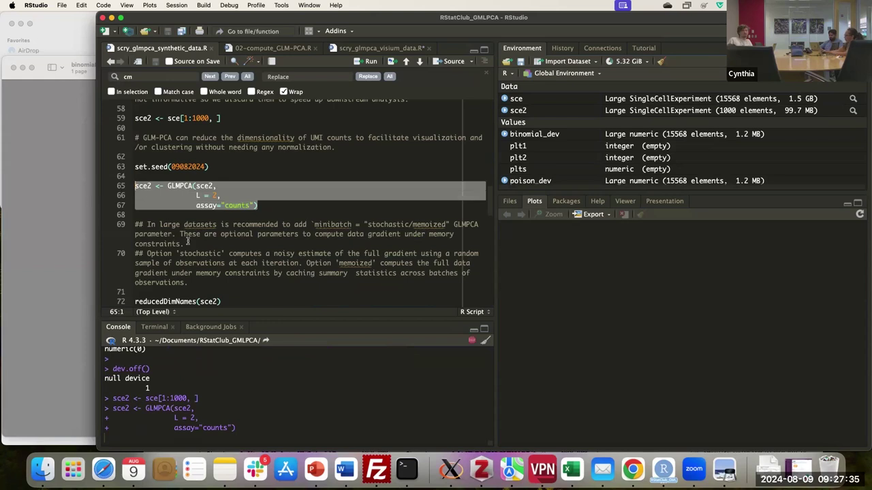
List the reduced dimension names of sce2 and the column names of its default reduced dimension
scroll(178, 206, down, 2)
scroll(179, 206, down, 1)
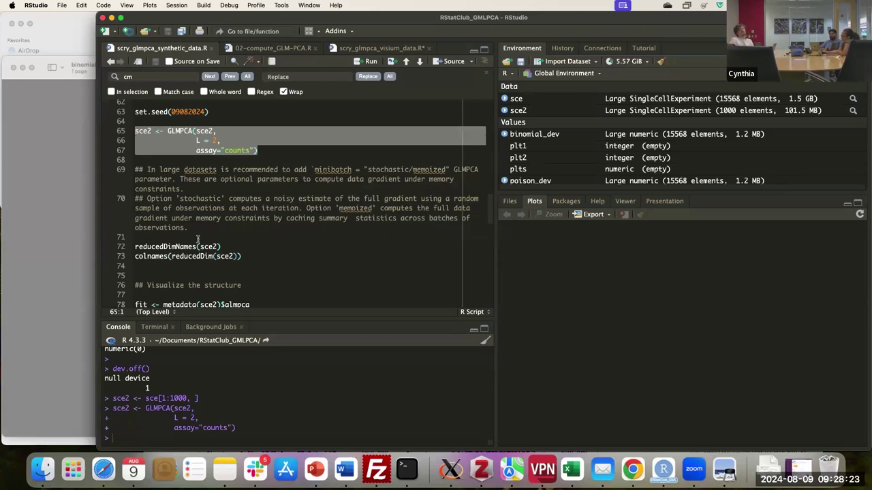
click(152, 247)
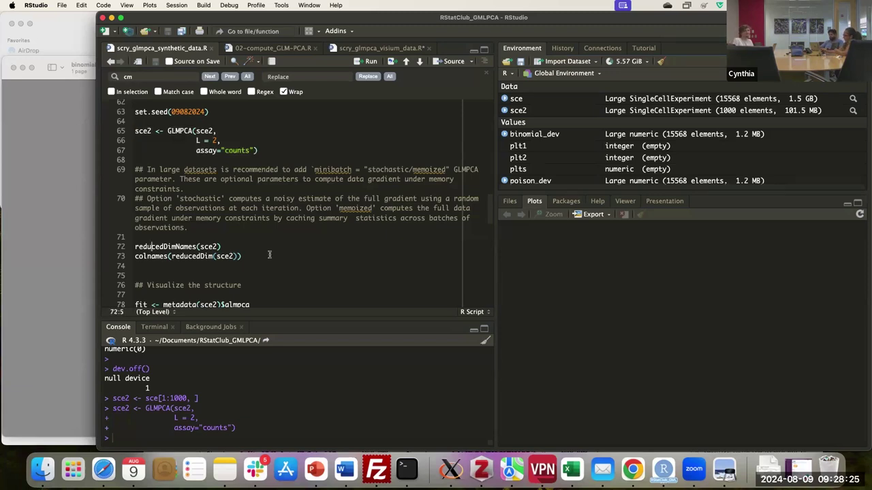
key(super+Return)
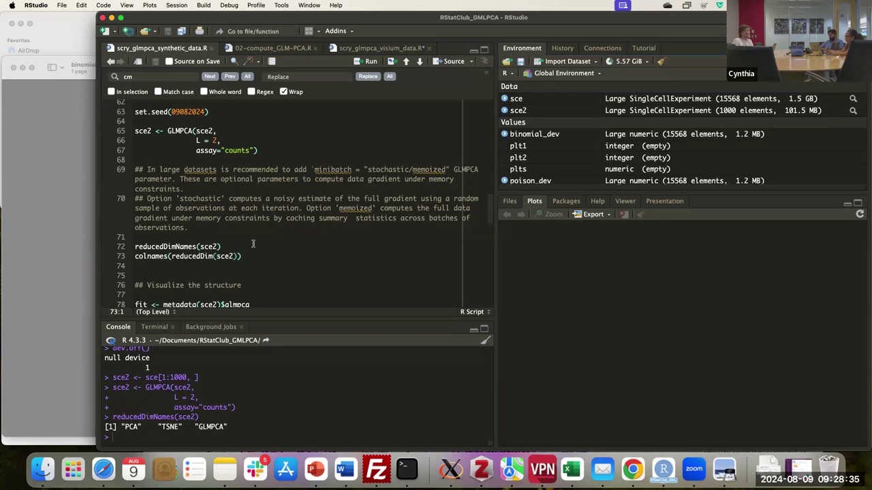
key(super+Return)
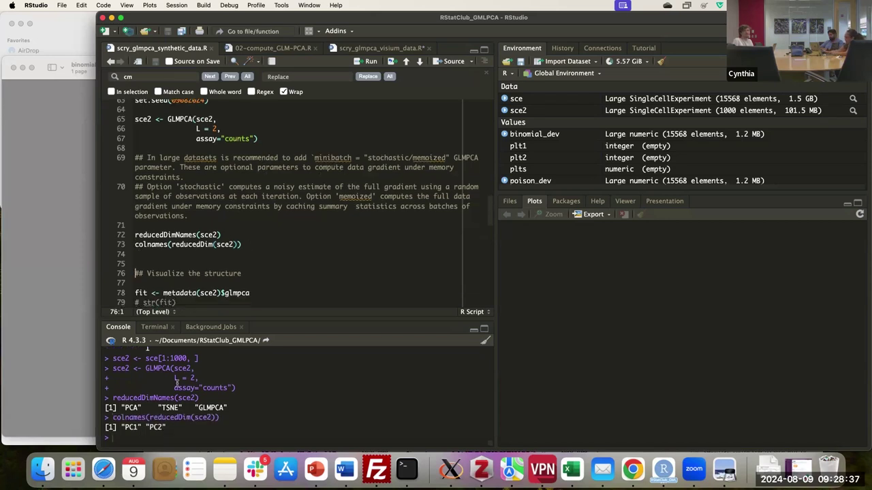
Print the GLM-PCA fit summary stored in metadata(sce2)$glmpca and check its number of features
scroll(231, 271, down, 2)
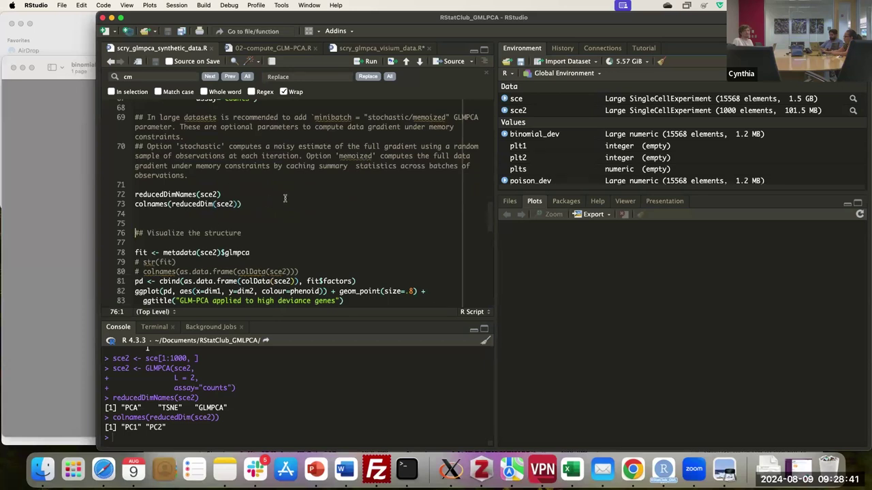
scroll(285, 198, down, 1)
scroll(276, 196, down, 1)
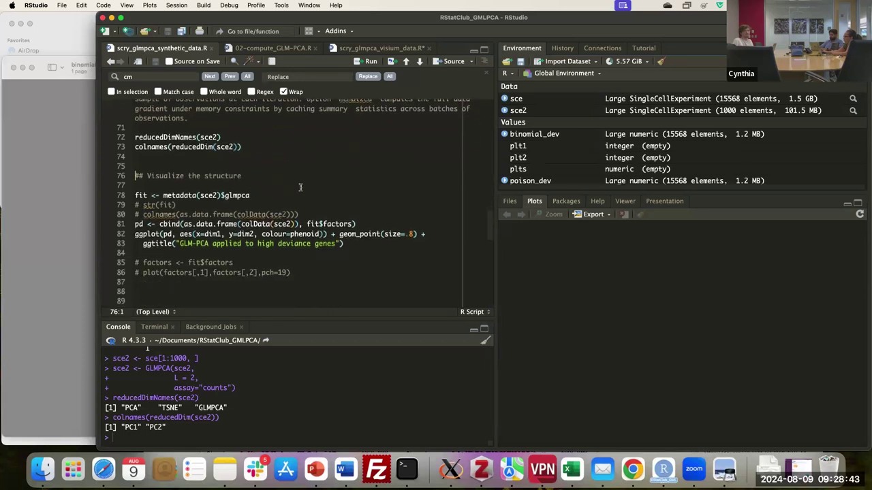
scroll(303, 188, down, 1)
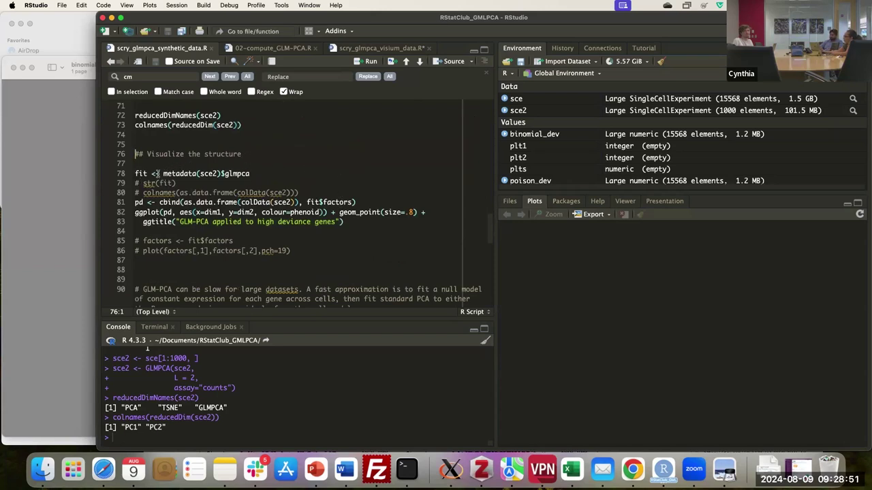
drag(163, 173, 260, 173)
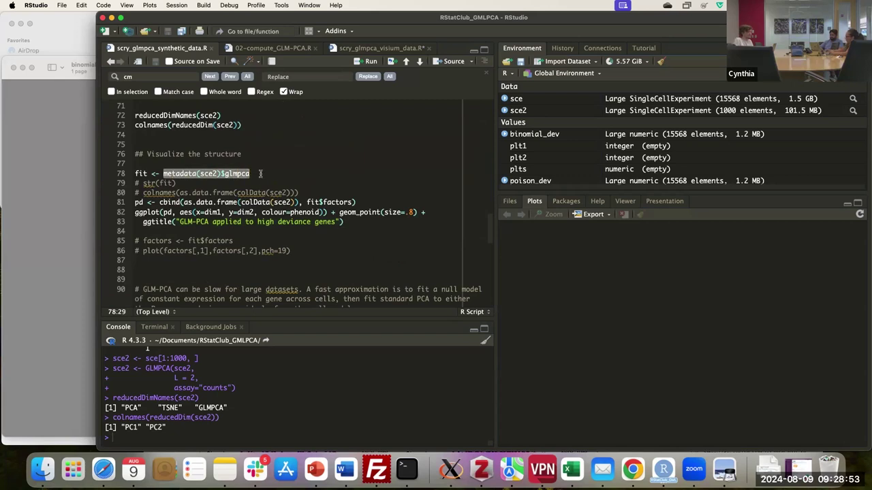
key(super+Return)
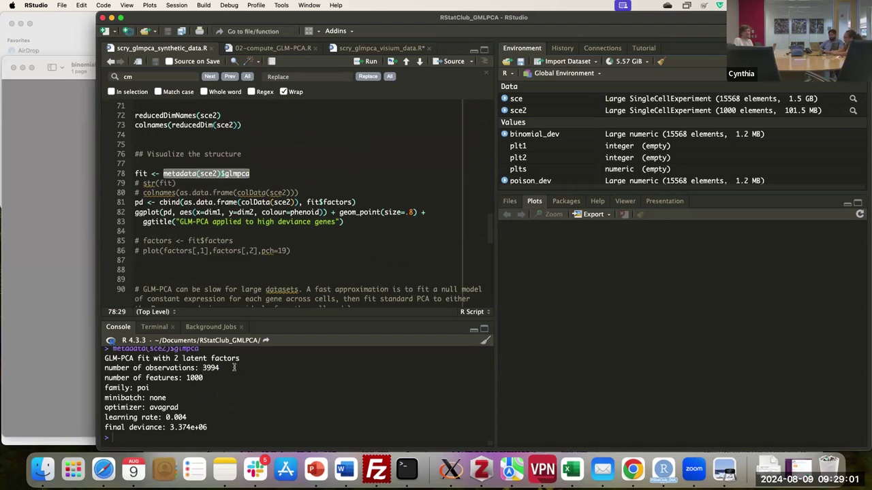
double_click(195, 377)
Try to build pd from the existing script line, and run the assignment of metadata(sce2)$glmpca to fit
click(134, 203)
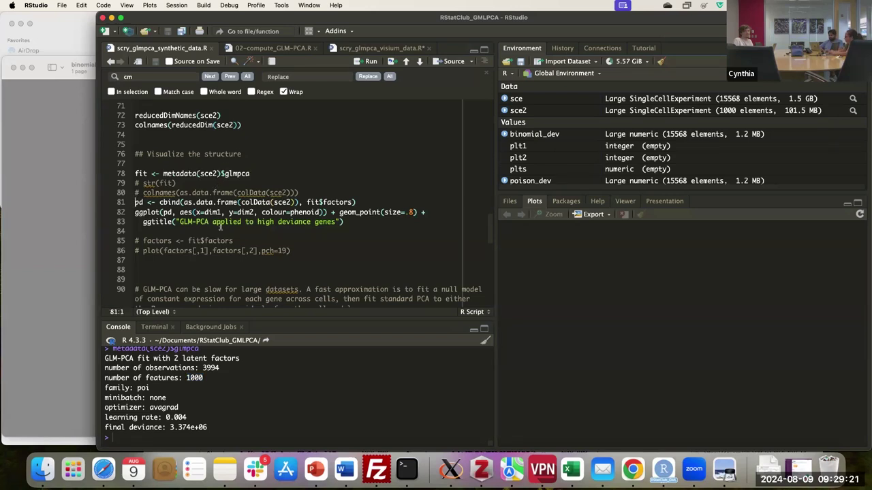
key(super+Return)
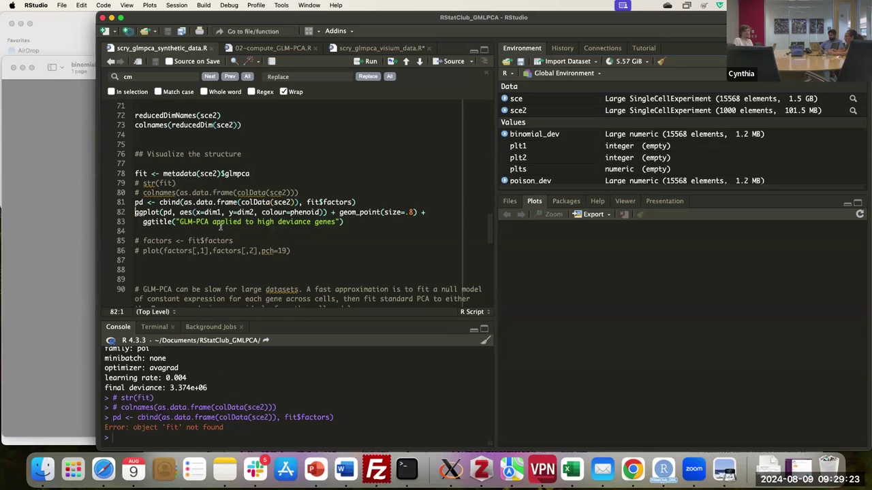
click(135, 173)
key(super+Return)
Bind the sce2 column data and fit factors into pd, and plot dim1 against dim2 coloured by phenoid
click(135, 202)
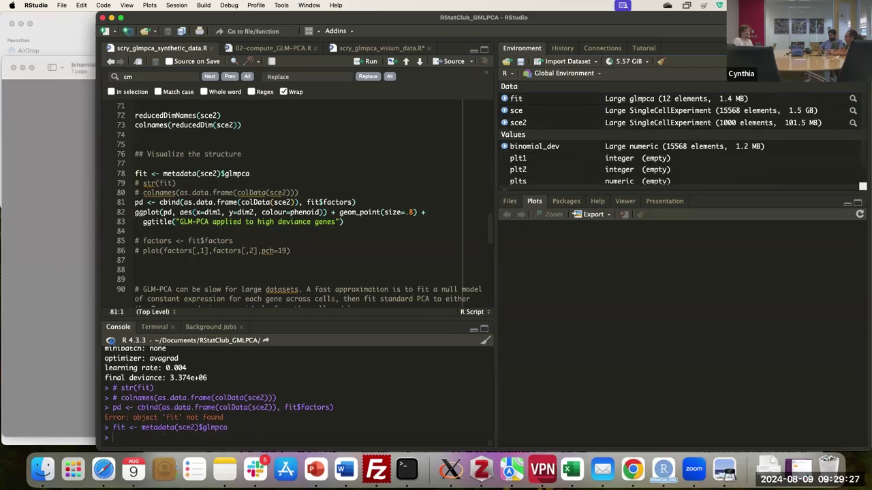
key(super+Return)
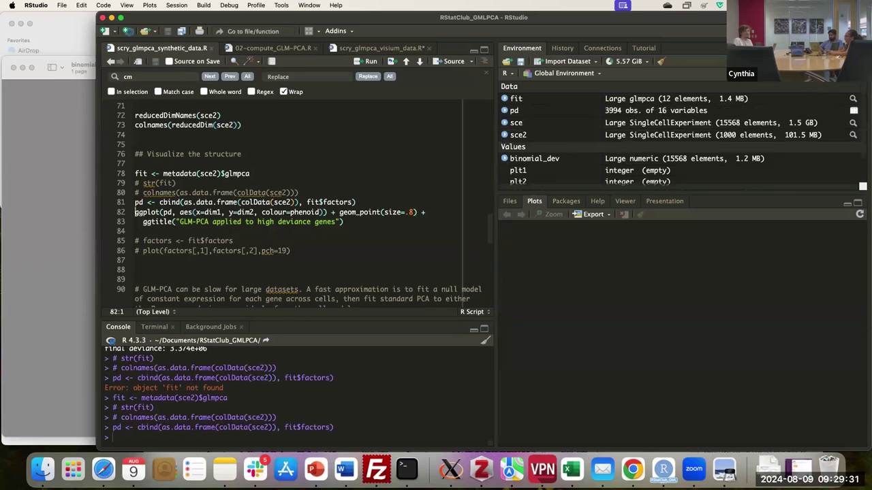
key(super+Return)
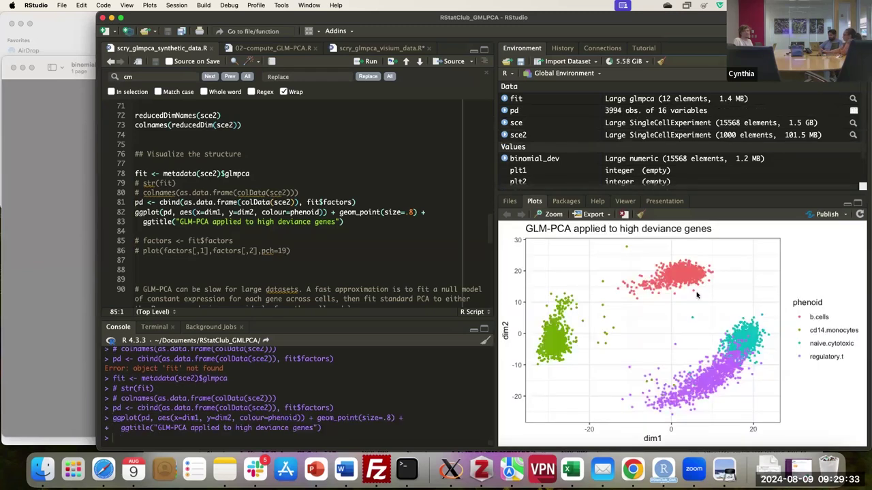
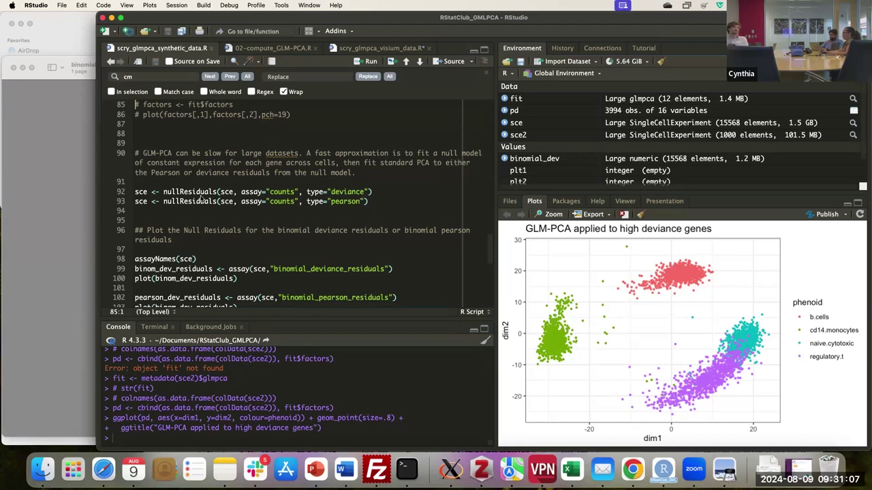
Compute null residuals for sce from the counts assay, first with type "deviance" and then with type "pearson"
double_click(166, 193)
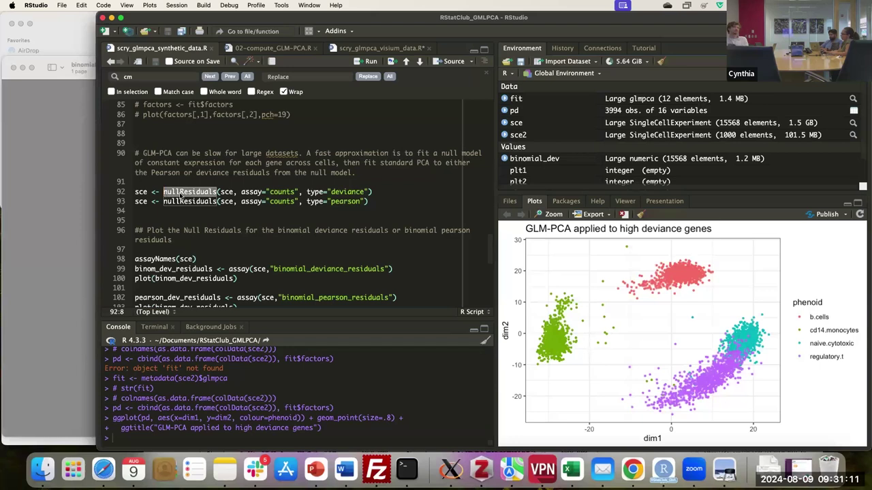
click(135, 192)
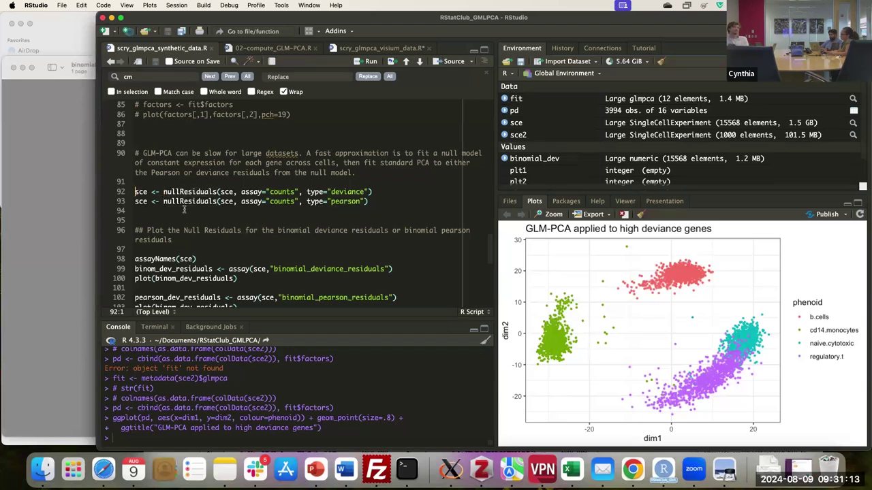
double_click(245, 193)
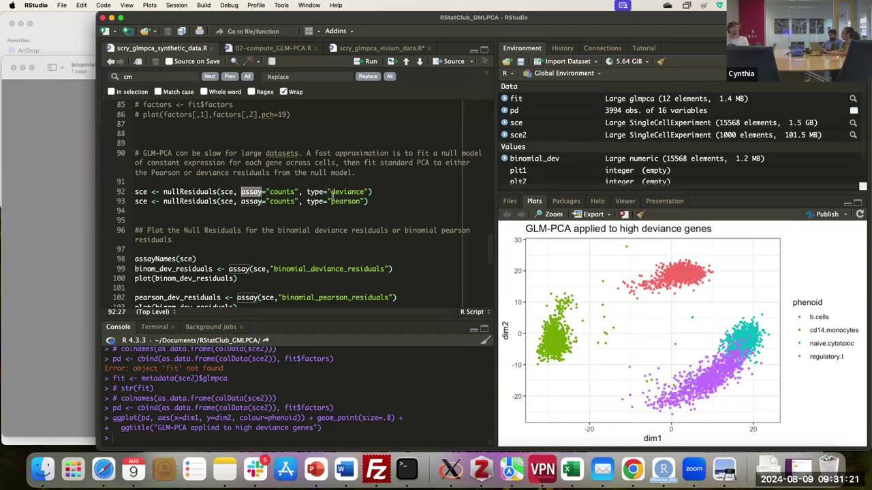
click(137, 192)
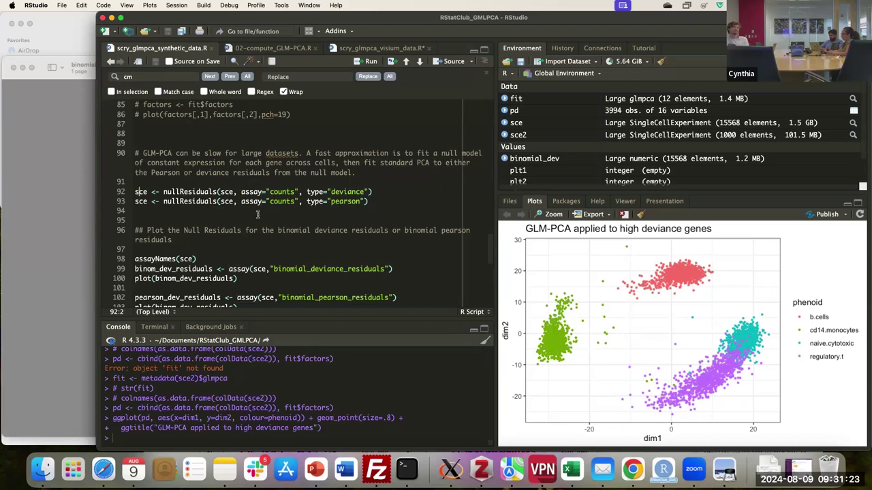
key(super+Return)
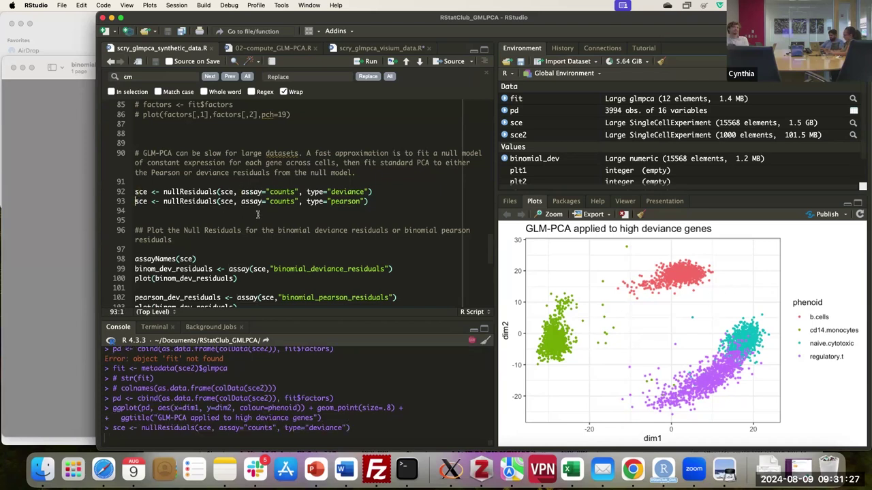
scroll(218, 213, down, 1)
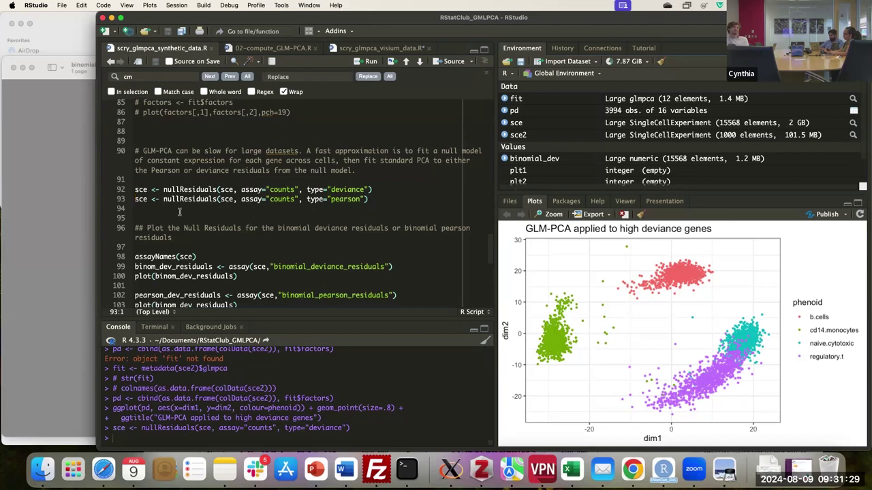
key(super+Return)
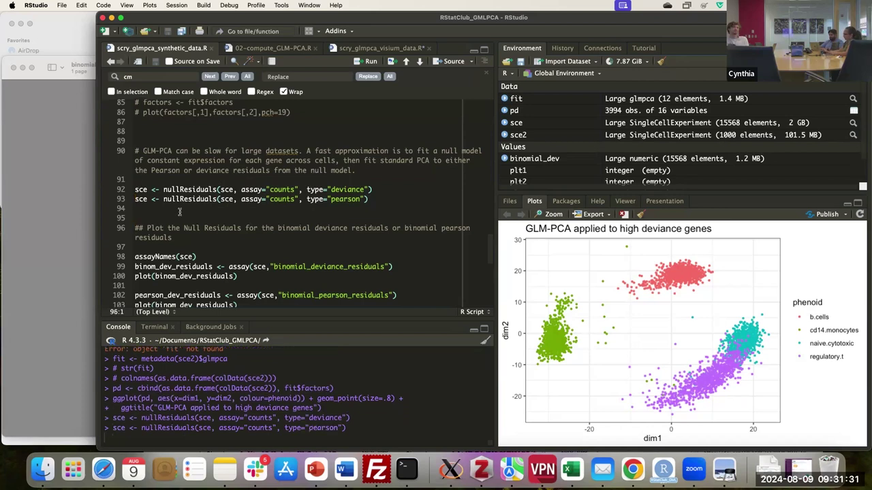
List the assay names of sce, and extract its binomial_deviance_residuals assay as binom_dev_residuals and plot it
scroll(188, 222, down, 2)
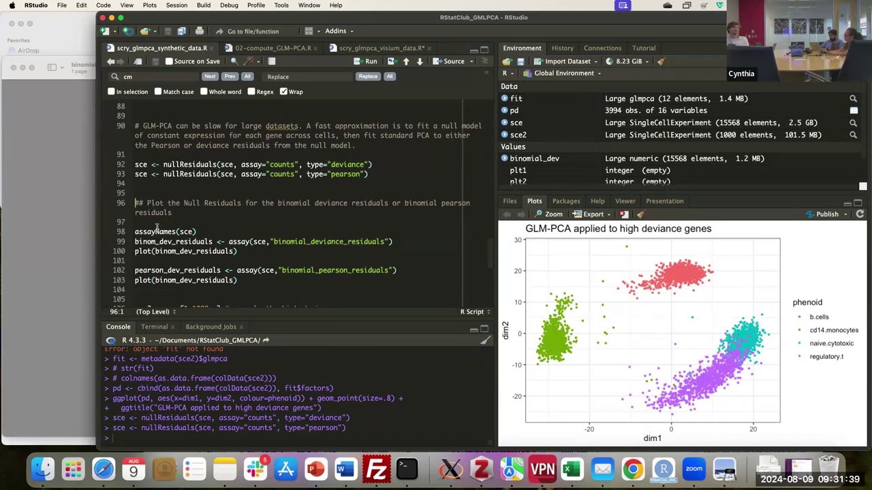
key(super+Return)
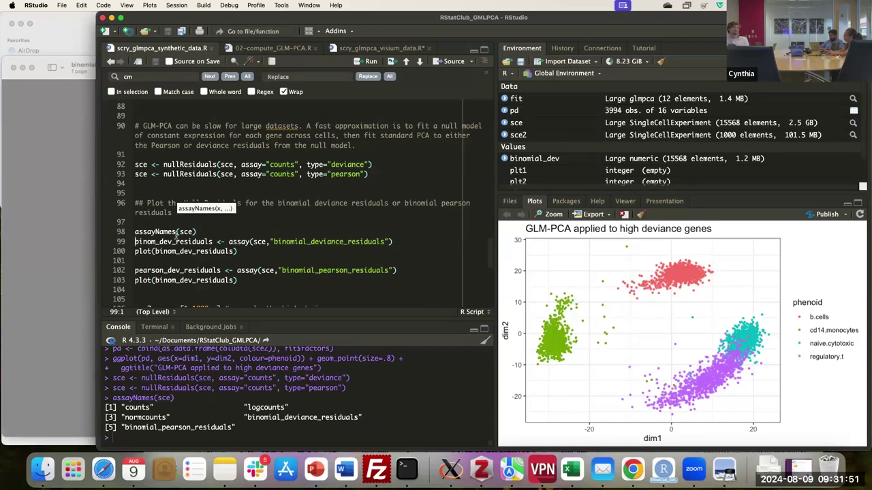
key(super+Return)
key(super+Return)
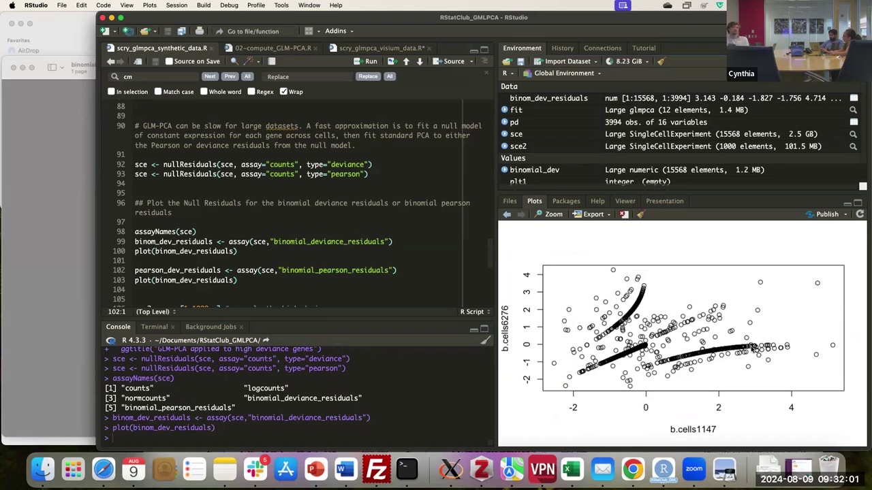
Extract the binomial_pearson_residuals assay as pearson_dev_residuals and run the plot(binom_dev_residuals) line below it
scroll(223, 261, down, 2)
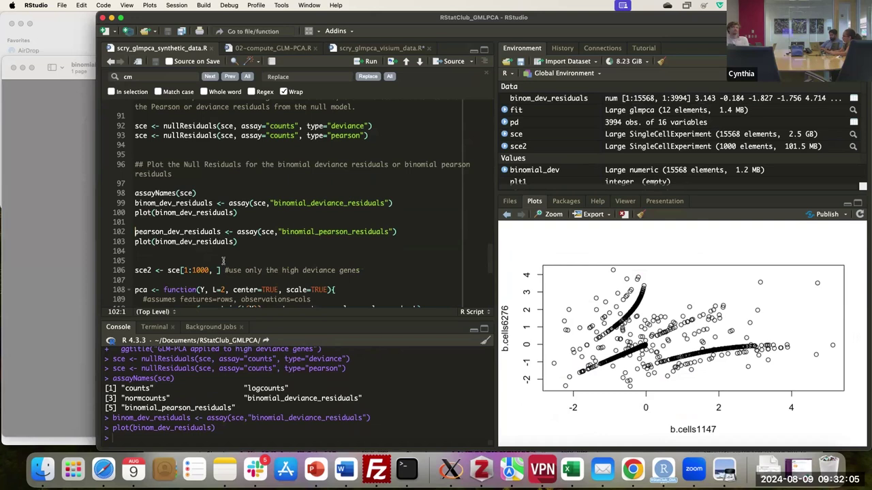
key(ctrl+Return)
key(ctrl+Return)
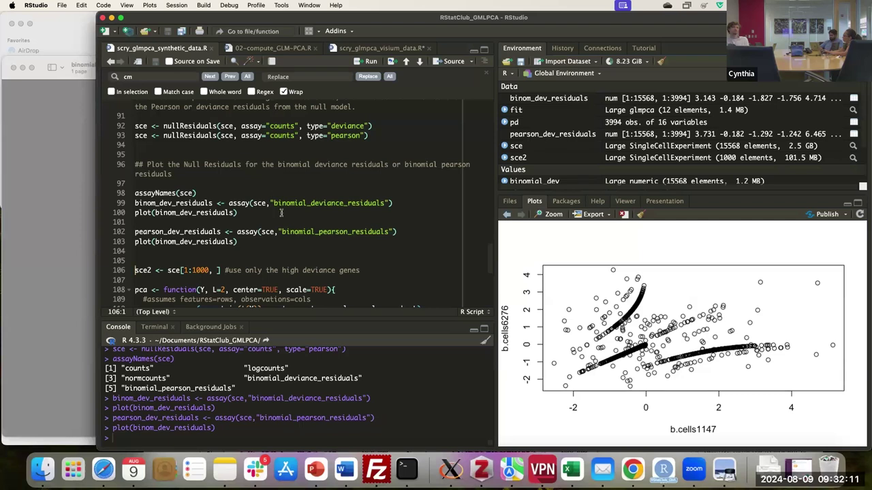
Recreate sce2 from rows 1:1000 of sce, using only the high deviance genes with the residual assays
scroll(281, 214, down, 2)
scroll(281, 213, down, 2)
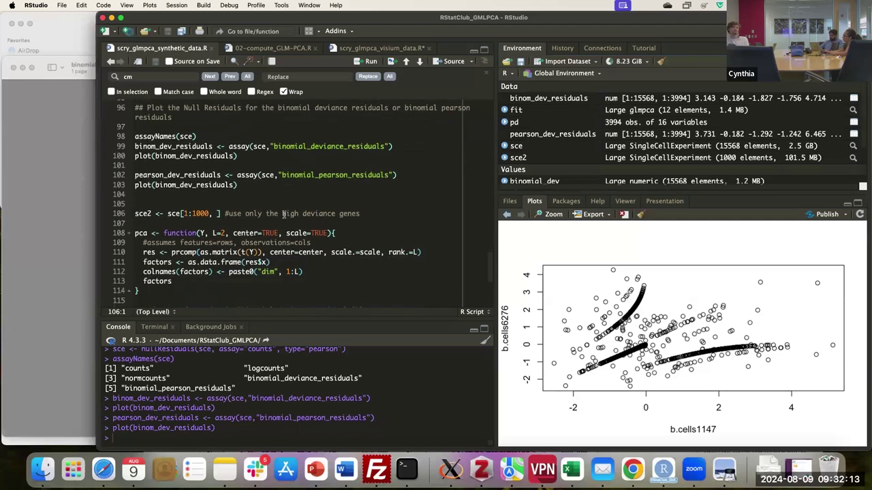
scroll(284, 215, down, 3)
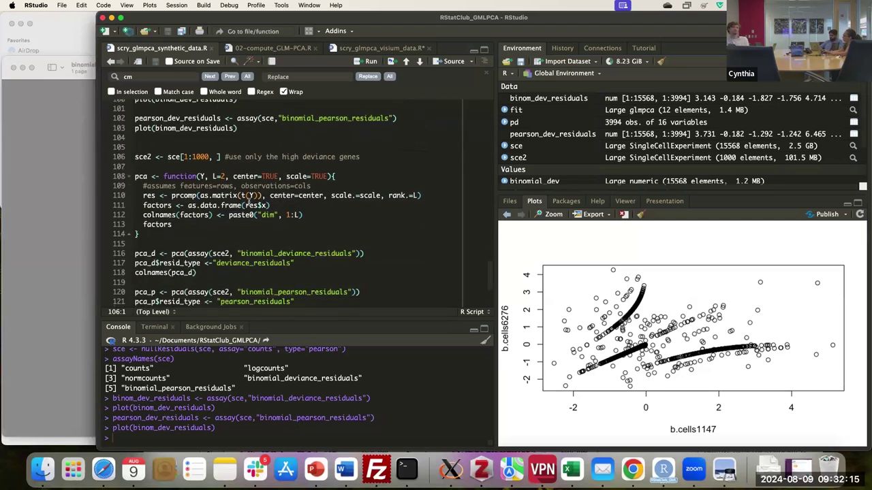
scroll(250, 203, down, 2)
scroll(250, 203, down, 1)
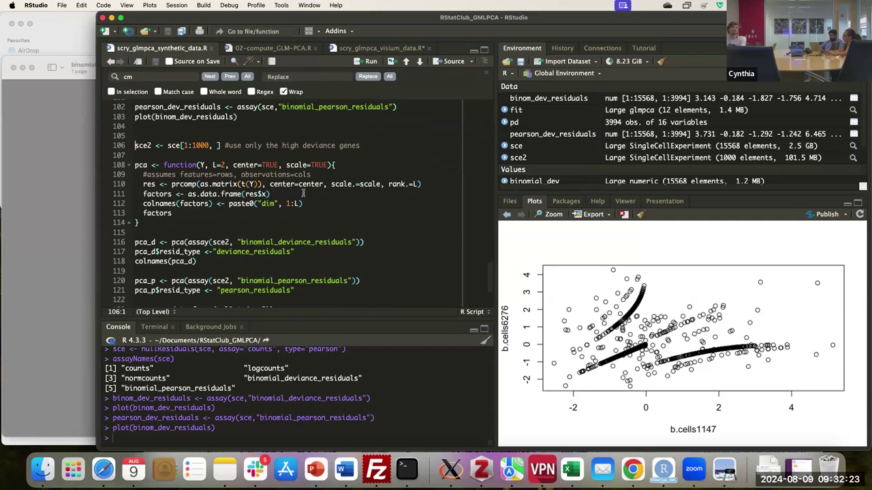
key(super+Return)
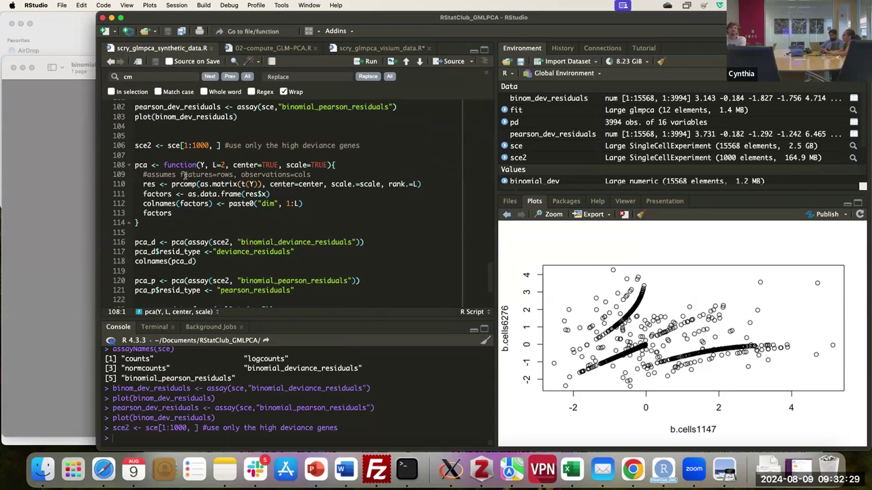
Define the pca function that runs prcomp on the transposed matrix with L=2, center=TRUE and scale=TRUE
drag(135, 165, 135, 232)
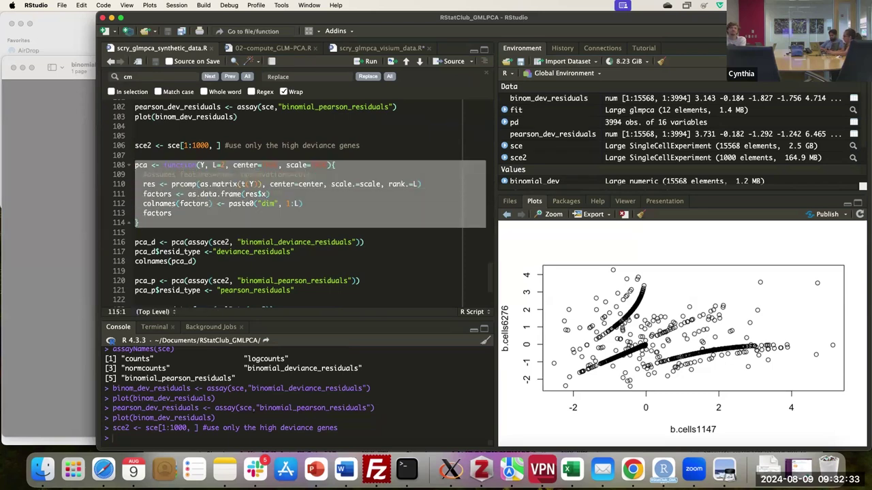
key(super+Return)
scroll(204, 234, down, 2)
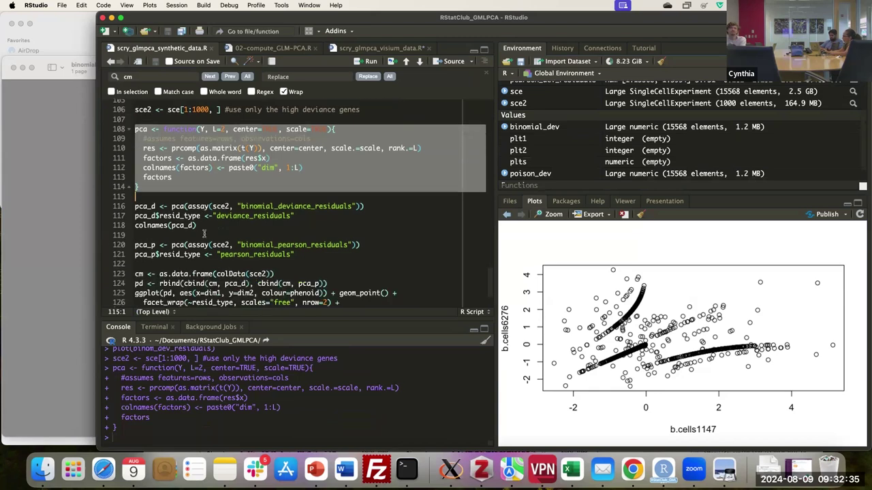
scroll(204, 234, down, 1)
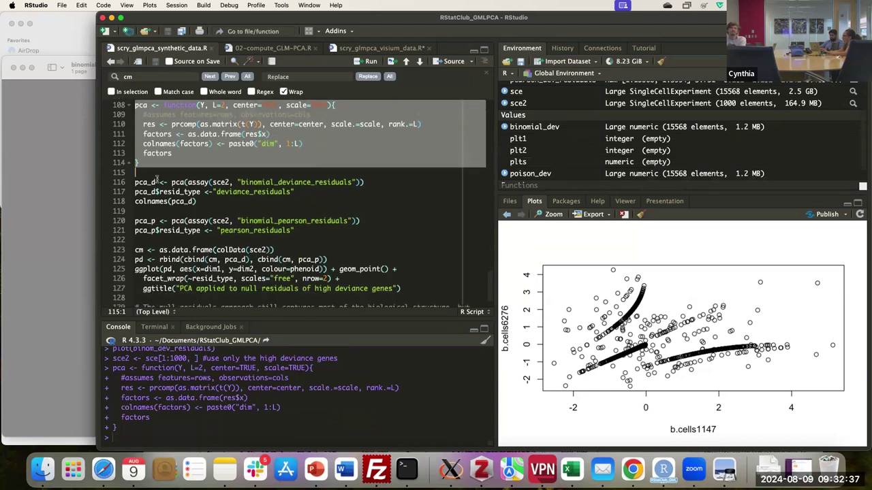
Compute pca_d and pca_p from sce2's binomial deviance and Pearson residuals, setting resid_type to "deviance_residuals" and "pearson_residuals" and listing pca_d's column names
click(135, 177)
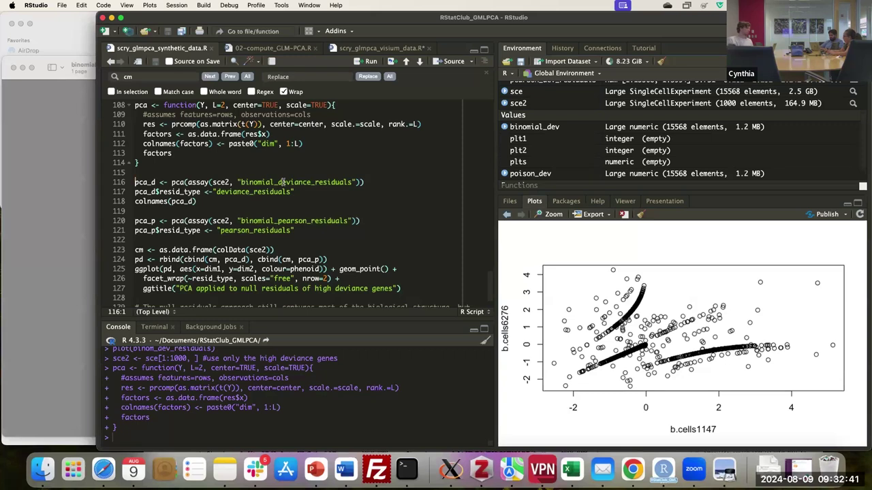
key(super+Return)
key(super+Return)
key(super+Return)
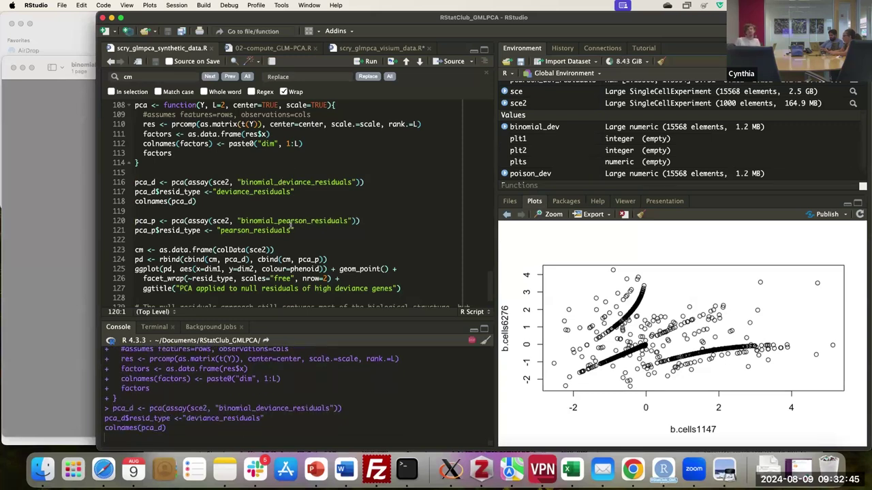
key(super+Return)
key(super+Return)
Build cm from sce2's colData, combine it with both PCA results into pd, and plot dim1 against dim2 coloured by phenoid, faceted by resid_type
scroll(292, 197, down, 2)
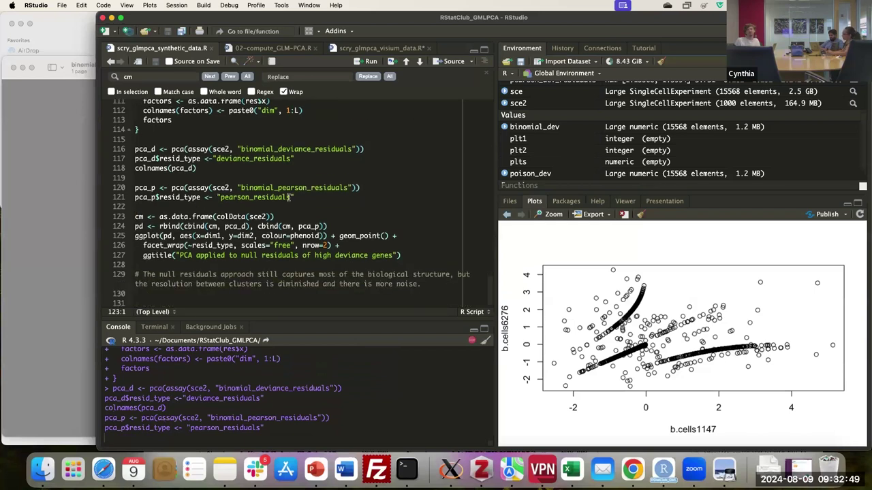
key(shift+Down)
key(shift+Down)
key(shift+Down)
key(shift+Down)
key(shift+Down)
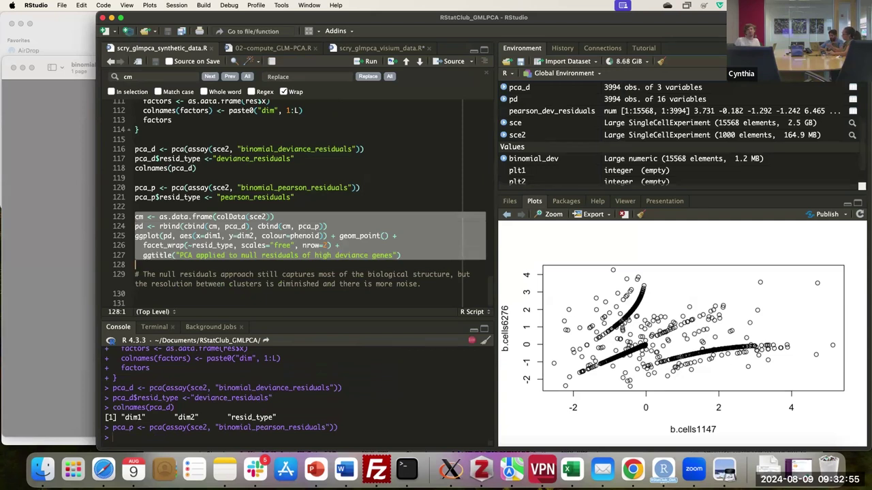
key(super+Return)
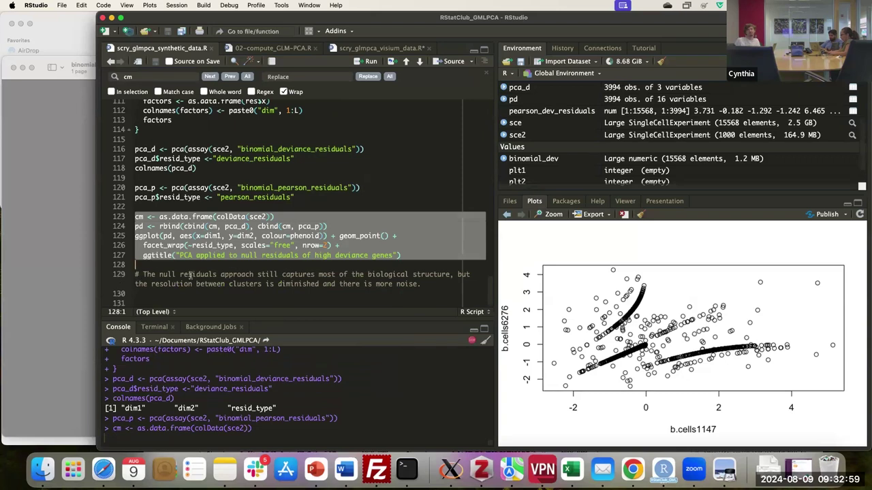
scroll(204, 236, down, 1)
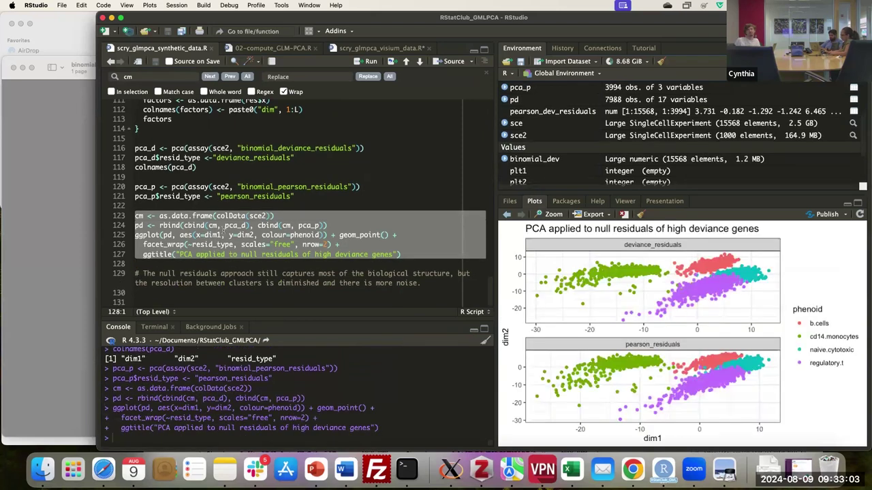
Enlarge the plot area in height and width to view the faceted PCA plot
drag(657, 193, 634, 108)
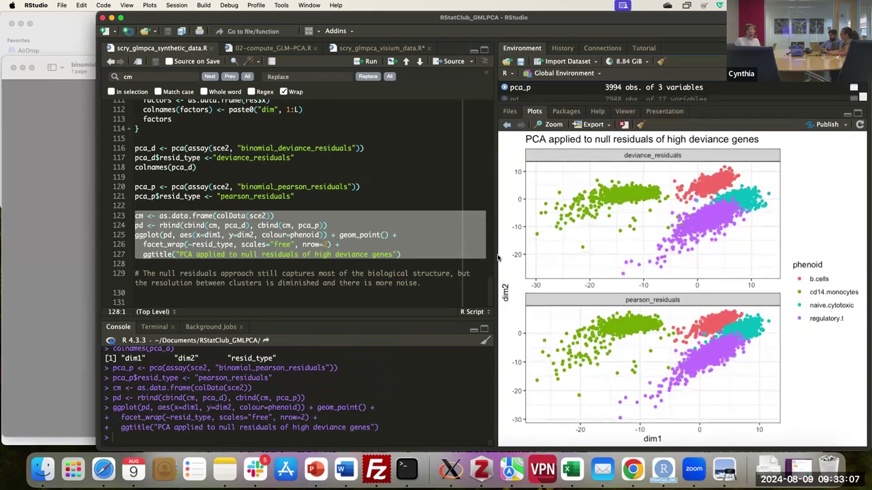
drag(496, 255, 468, 255)
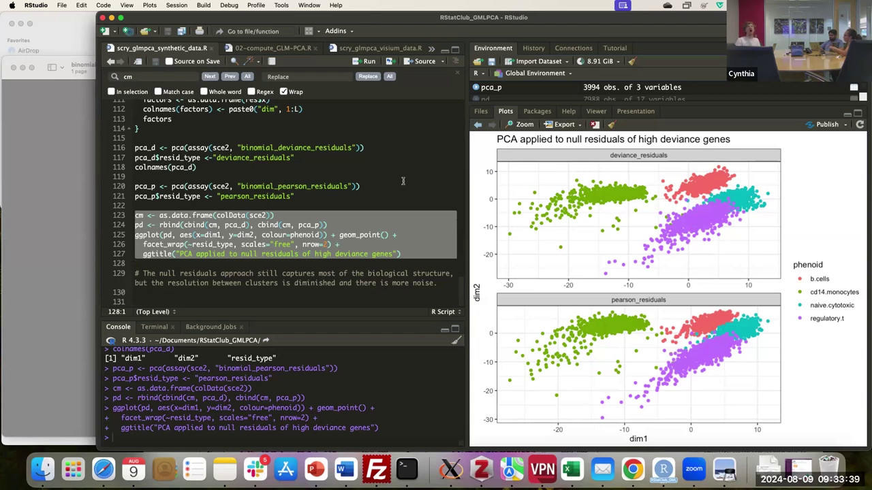
scroll(210, 199, up, 4)
scroll(243, 212, up, 3)
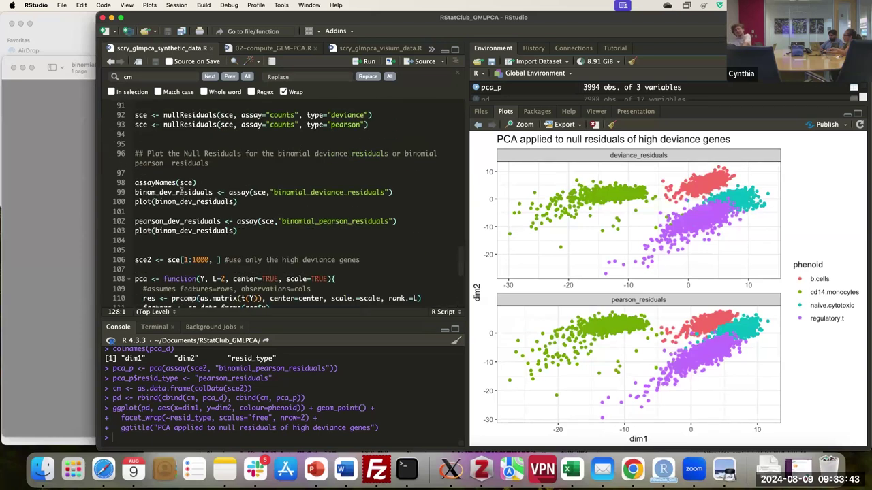
scroll(182, 191, up, 1)
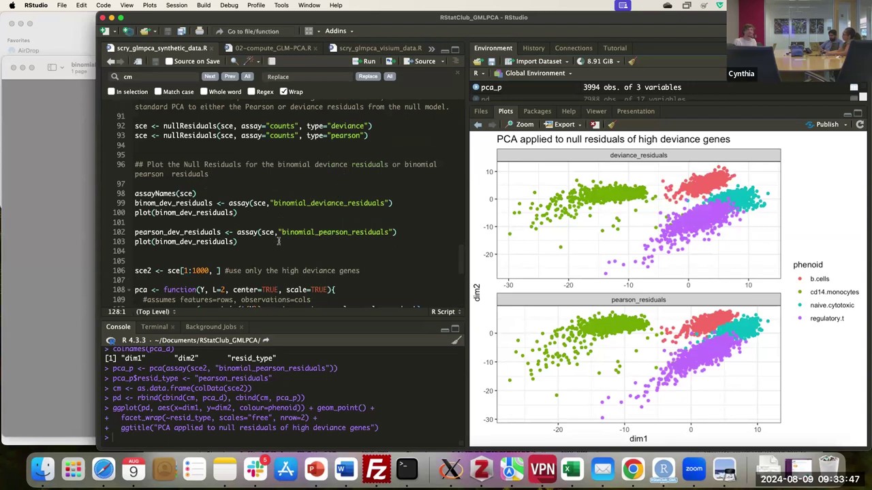
scroll(279, 240, down, 6)
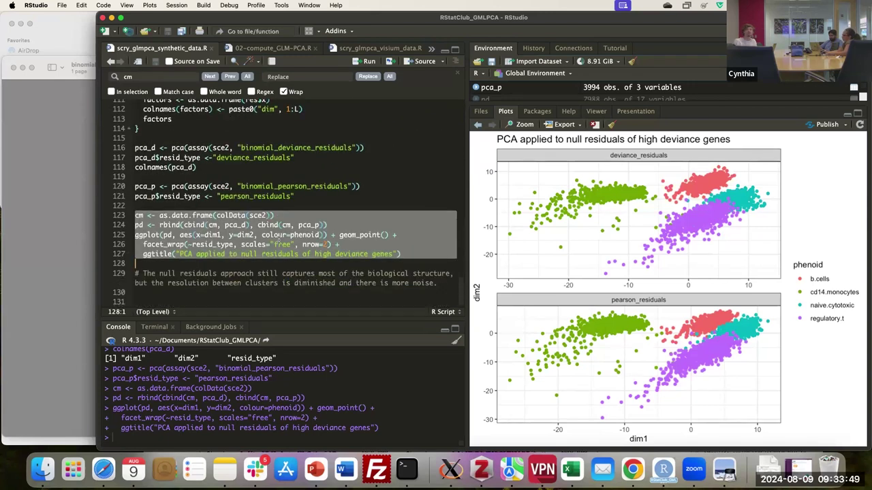
Switch to the 09_Aug05_2024_GLM_PCA presentation in Chrome and start the slideshow from the Summary slide
key(super+Tab)
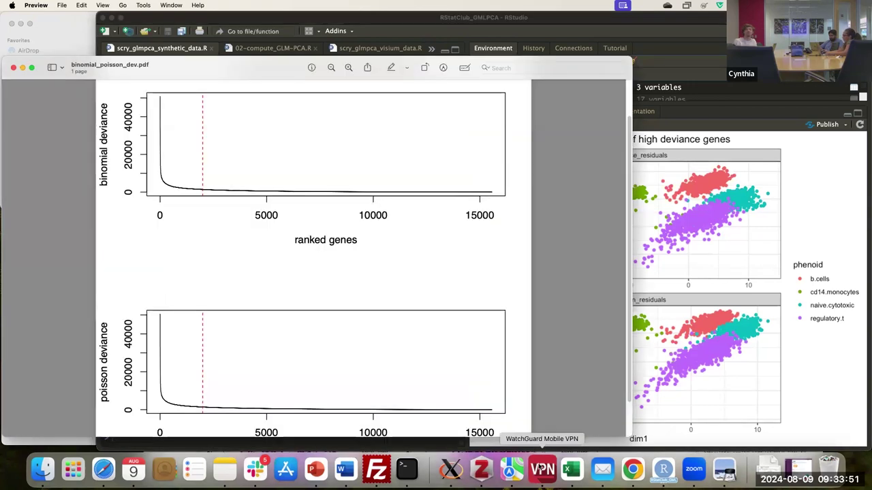
click(664, 469)
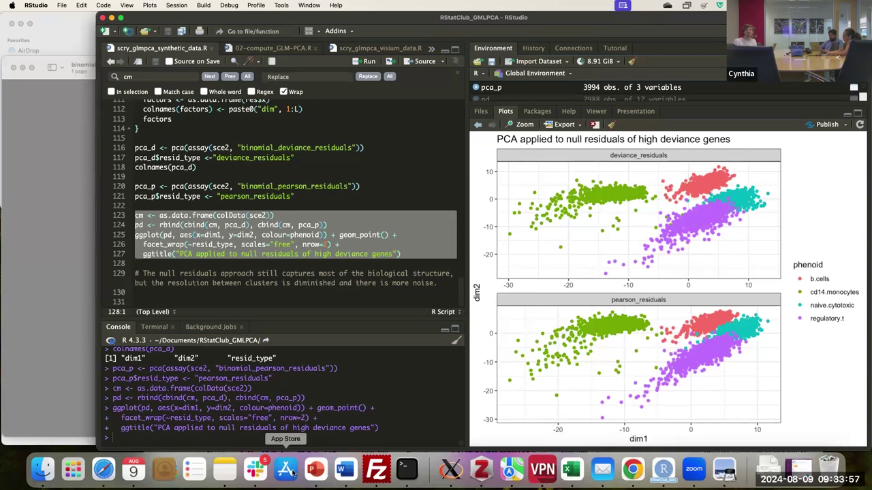
click(36, 94)
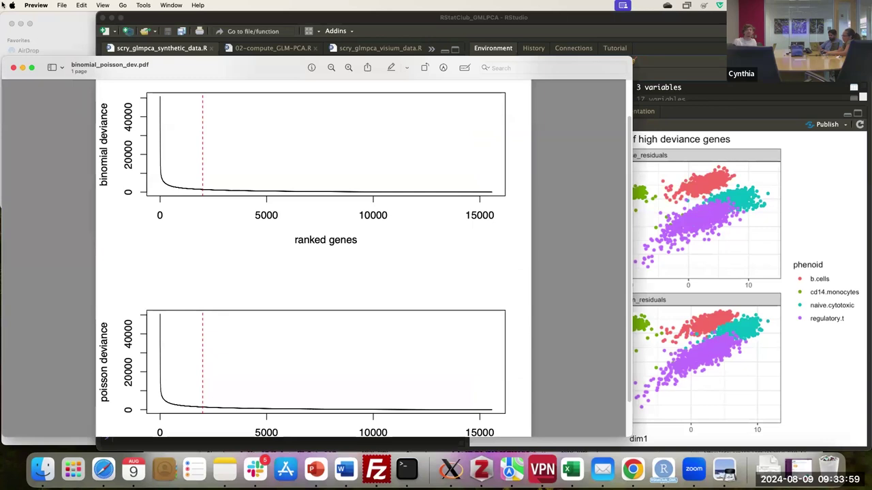
click(12, 25)
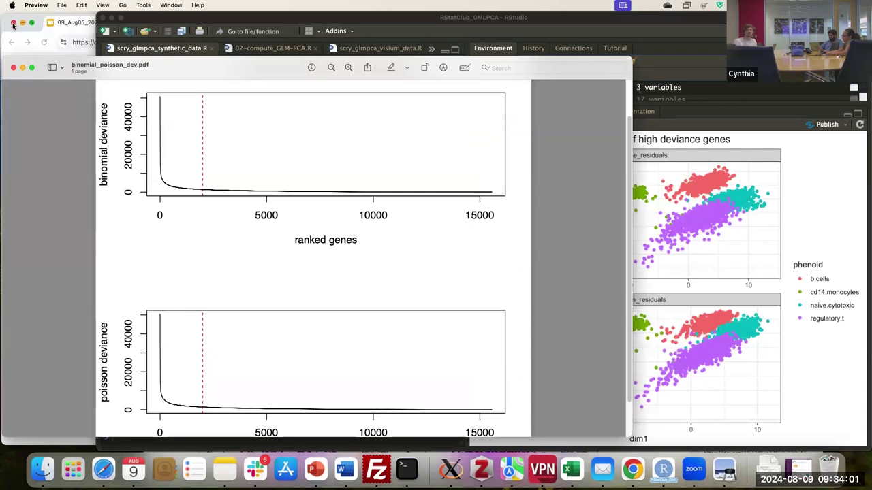
click(69, 28)
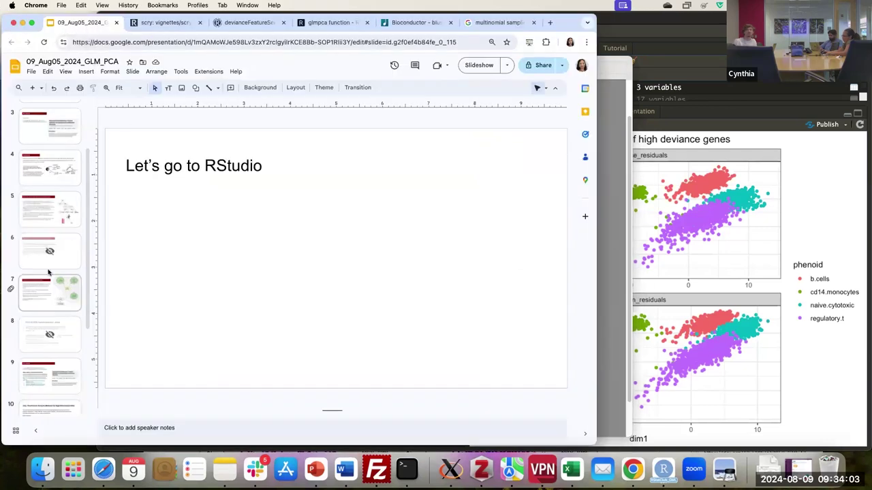
scroll(48, 293, down, 5)
click(51, 354)
click(499, 70)
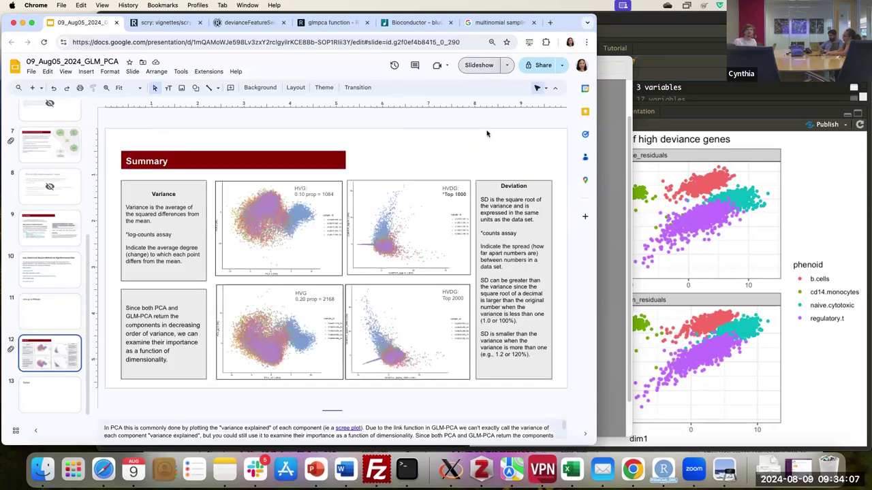